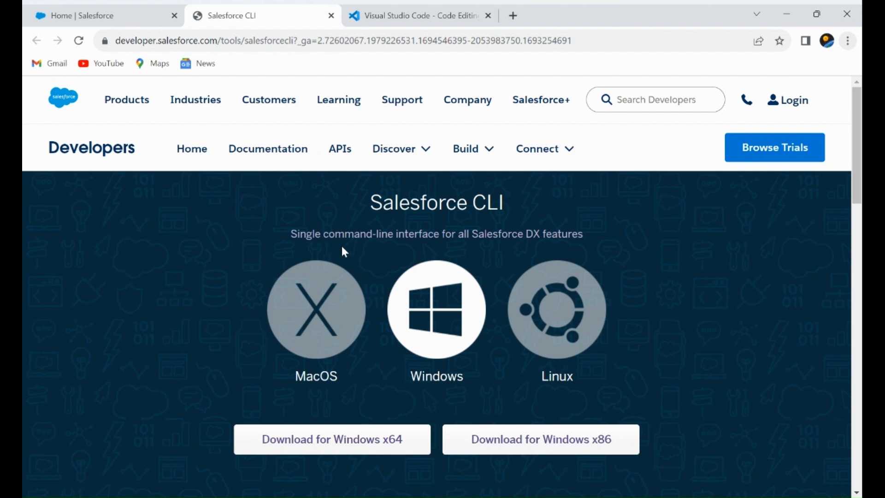
Download the Salesforce CLI installer for Windows x86 from the Salesforce Developers page.
{"action": "scroll", "coordinate": [341, 252], "scroll_direction": "down", "scroll_amount": 1}
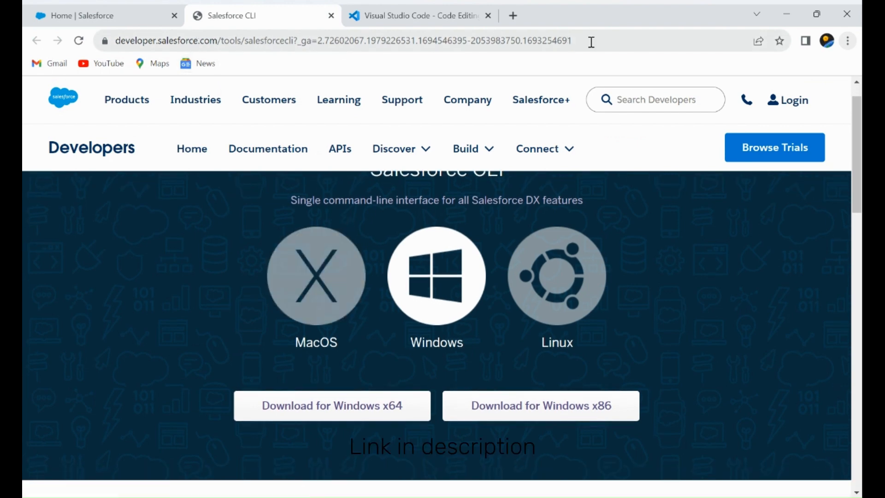
{"action": "scroll", "coordinate": [491, 237], "scroll_direction": "down", "scroll_amount": 3}
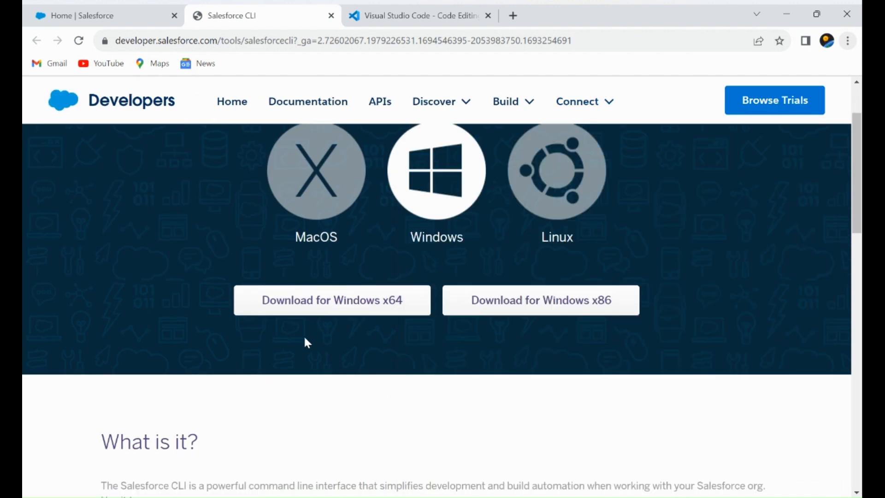
{"action": "scroll", "coordinate": [306, 340], "scroll_direction": "down", "scroll_amount": 1}
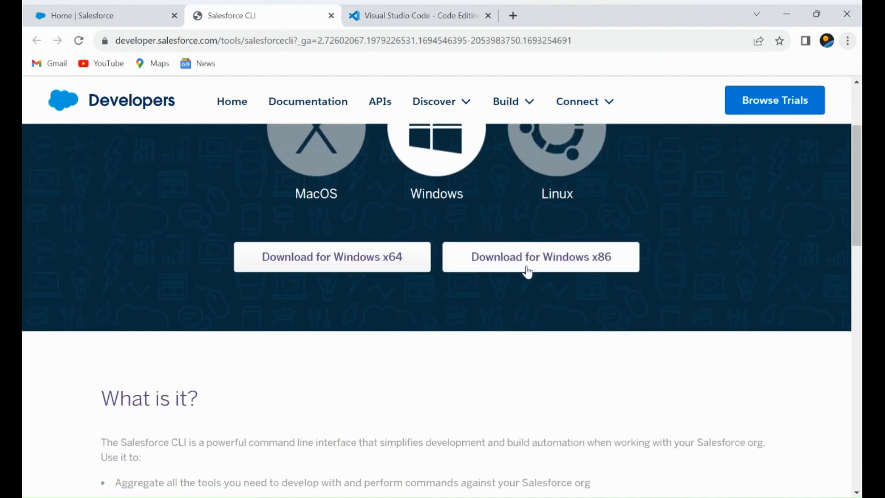
{"action": "scroll", "coordinate": [505, 361], "scroll_direction": "down", "scroll_amount": 1}
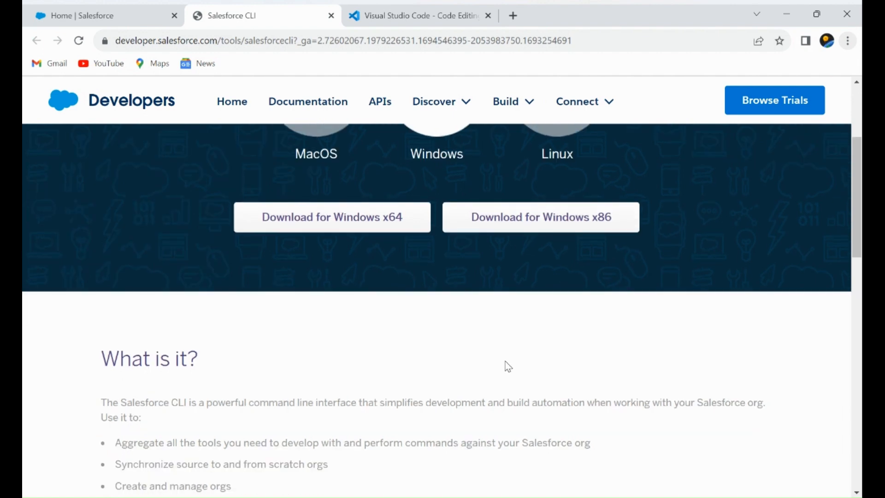
{"action": "left_click", "coordinate": [557, 223]}
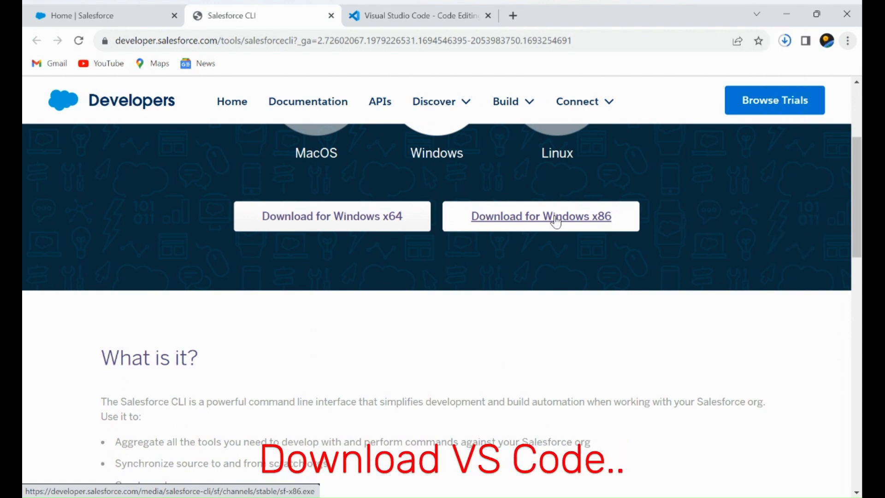
Download the main Windows 10, 11 installer from the other downloads section of the Visual Studio Code website.
{"action": "left_click", "coordinate": [414, 18]}
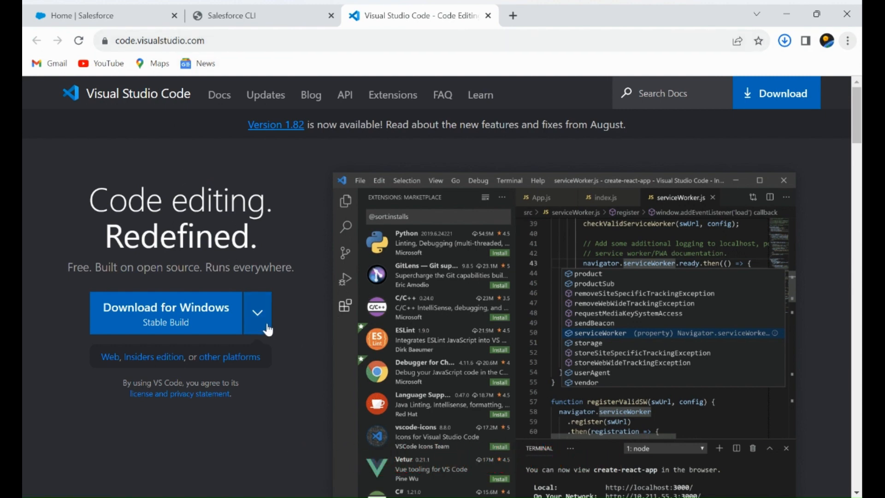
{"action": "scroll", "coordinate": [268, 330], "scroll_direction": "down", "scroll_amount": 2}
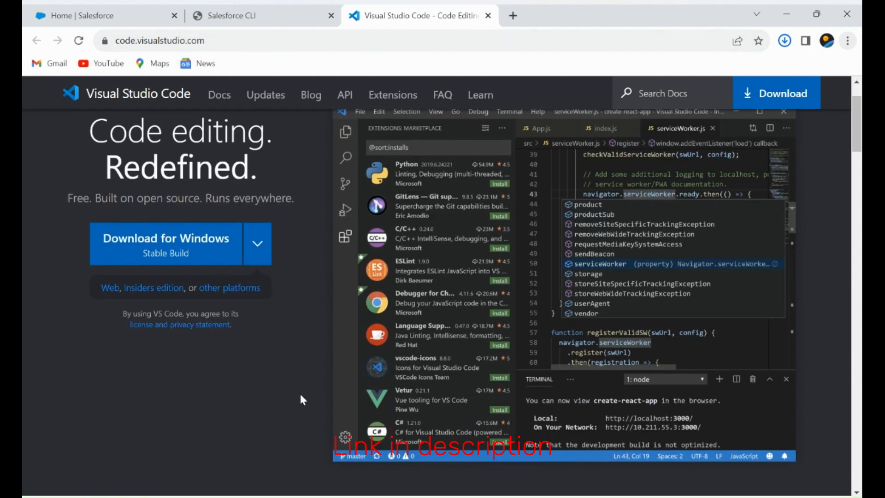
{"action": "scroll", "coordinate": [302, 399], "scroll_direction": "down", "scroll_amount": 7}
{"action": "scroll", "coordinate": [301, 400], "scroll_direction": "up", "scroll_amount": 6}
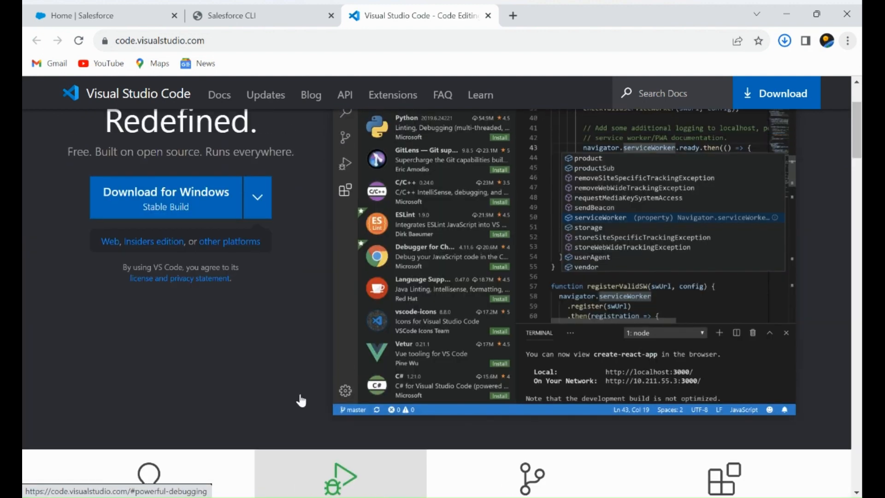
{"action": "left_click", "coordinate": [259, 215]}
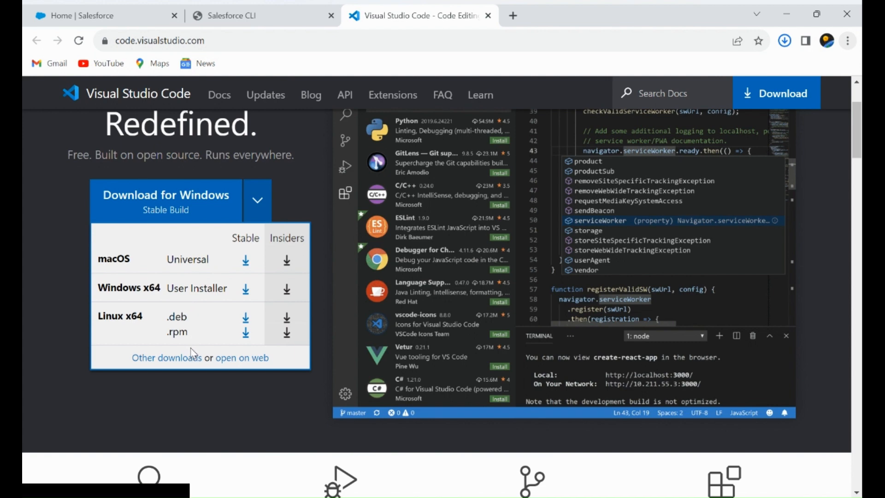
{"action": "left_click", "coordinate": [184, 358]}
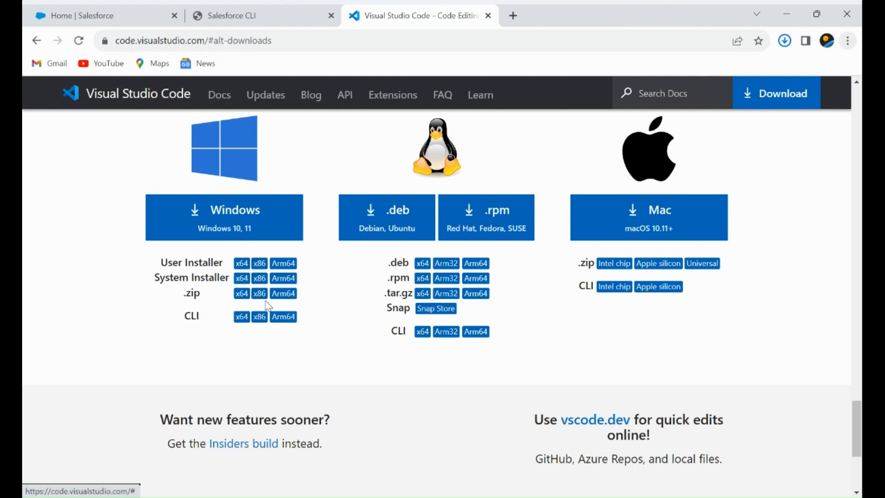
{"action": "scroll", "coordinate": [255, 229], "scroll_direction": "up", "scroll_amount": 3}
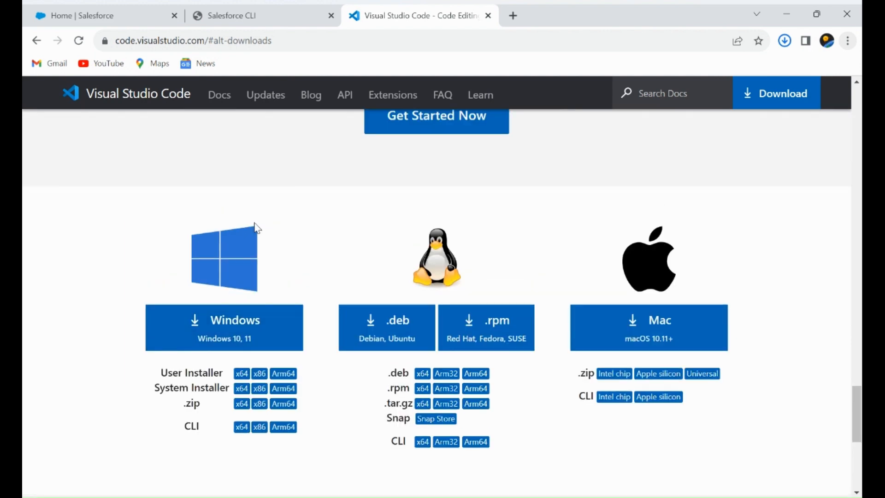
{"action": "left_click", "coordinate": [245, 335]}
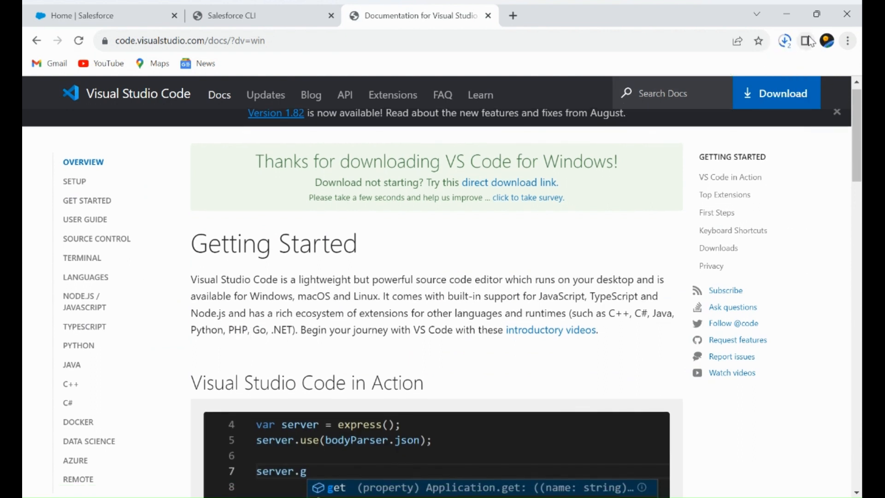
Launch the downloaded installers sf-x86.exe and VSCodeUserSetup-x64-1.82.1.exe.
{"action": "left_click", "coordinate": [785, 40]}
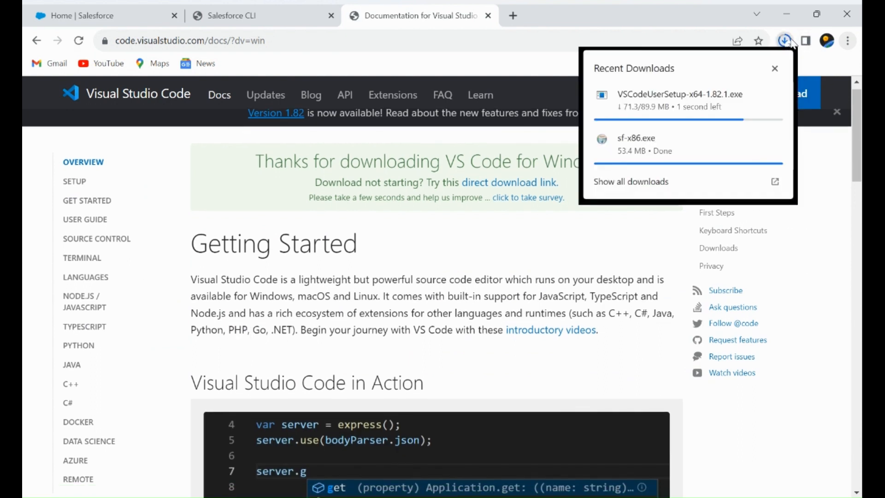
{"action": "left_click", "coordinate": [665, 140]}
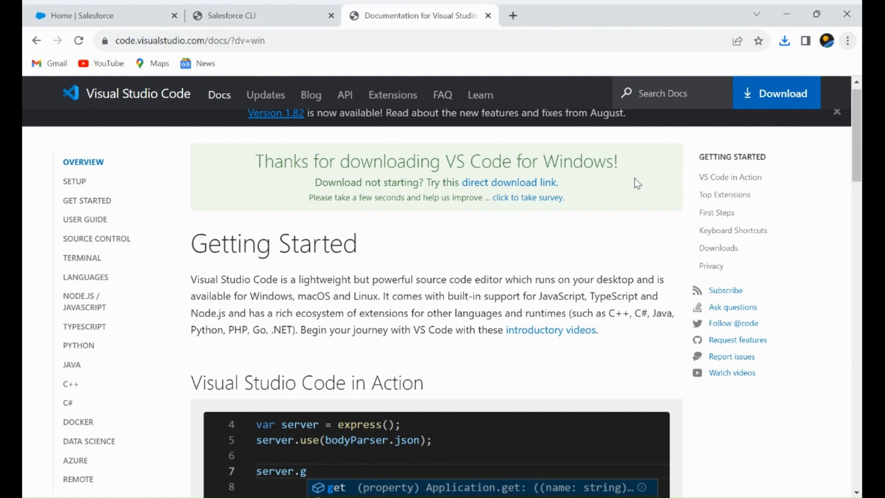
{"action": "left_click", "coordinate": [785, 40]}
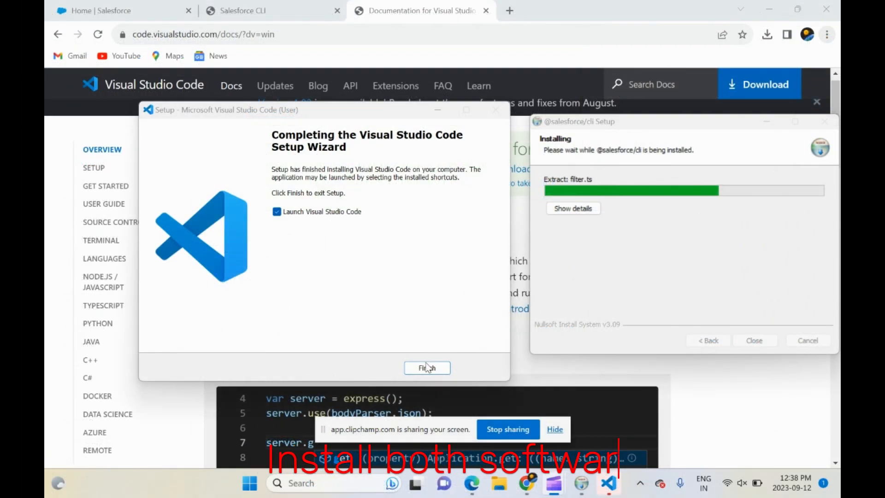
Finish the Visual Studio Code setup without launching the editor, and close the completed Salesforce CLI setup.
{"action": "left_click", "coordinate": [327, 213]}
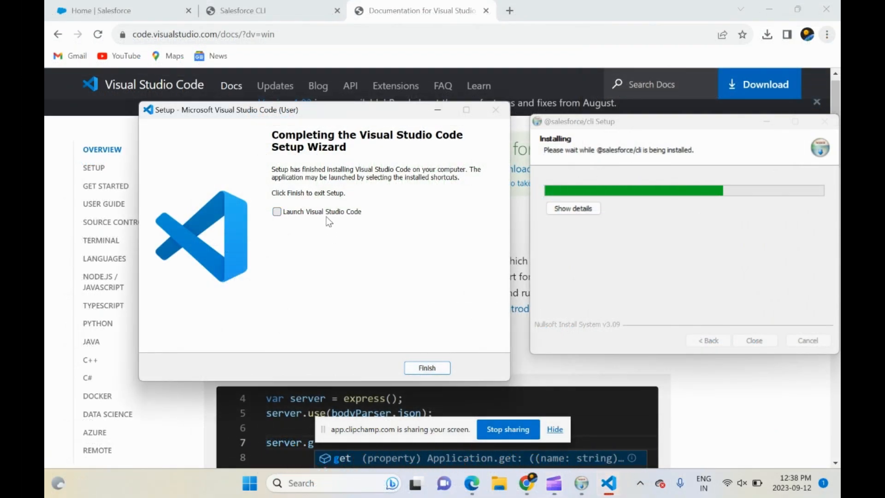
{"action": "left_click", "coordinate": [419, 369]}
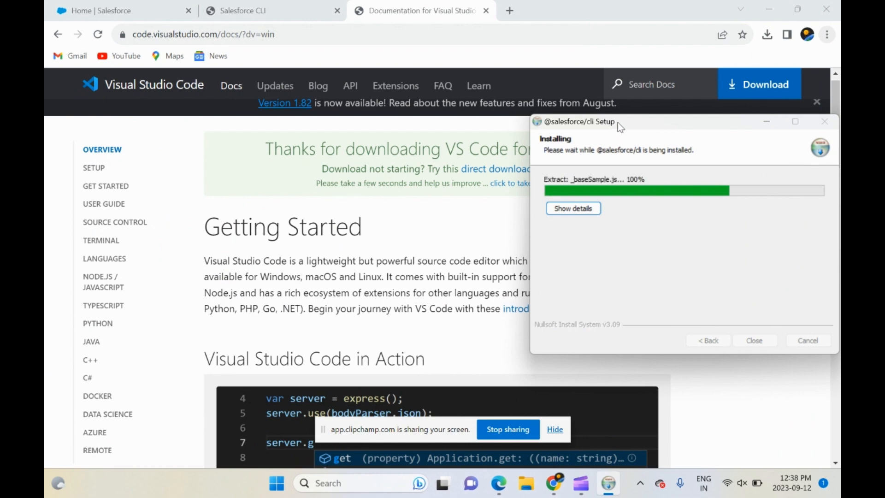
{"action": "left_click_drag", "start_coordinate": [618, 122], "coordinate": [450, 140]}
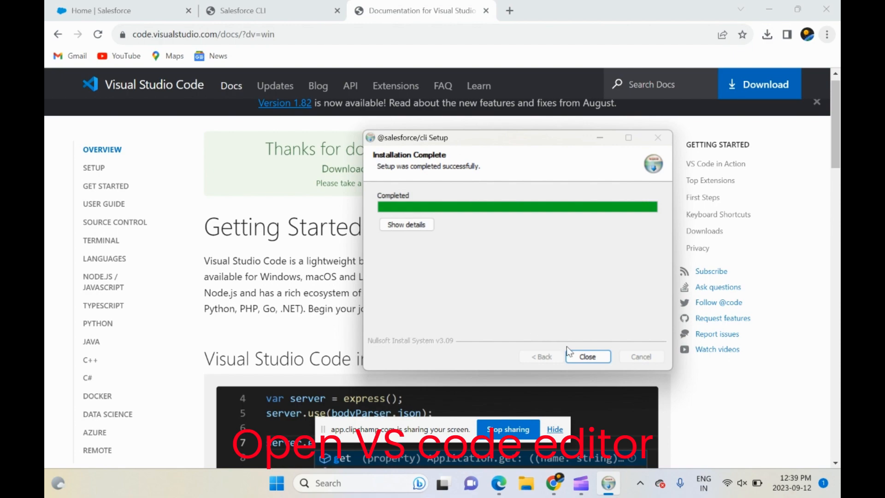
{"action": "left_click", "coordinate": [586, 357]}
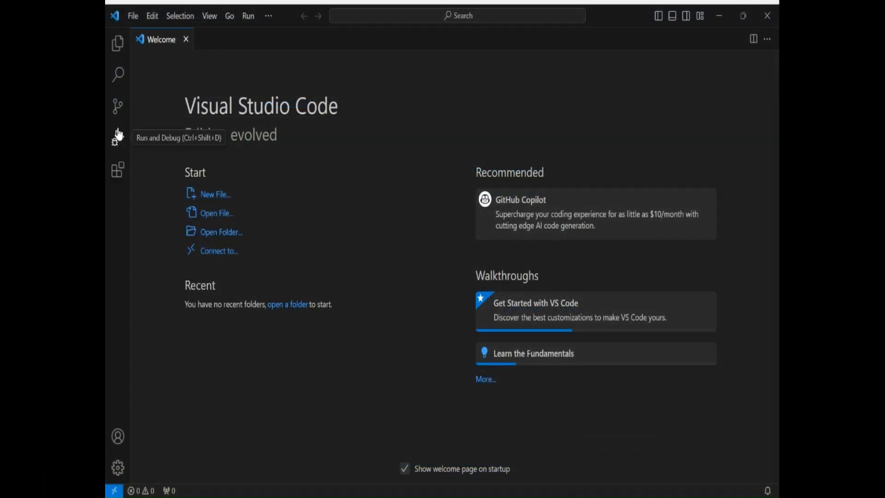
In Visual Studio Code, search the extension marketplace for "salesforce".
{"action": "left_click", "coordinate": [115, 180]}
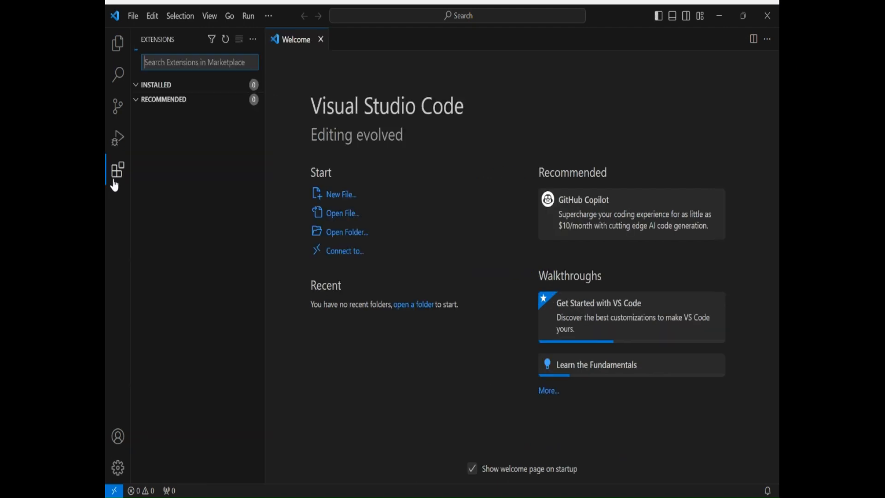
{"action": "type", "text": "s"}
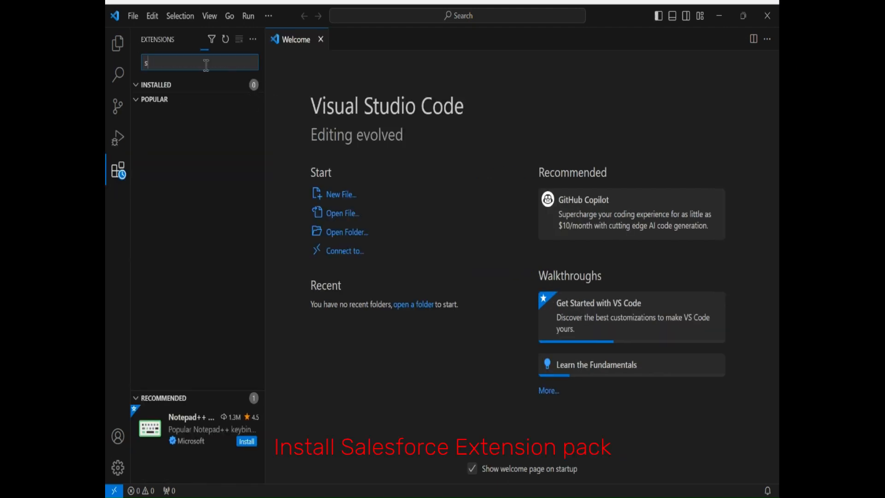
{"action": "type", "text": "ale"}
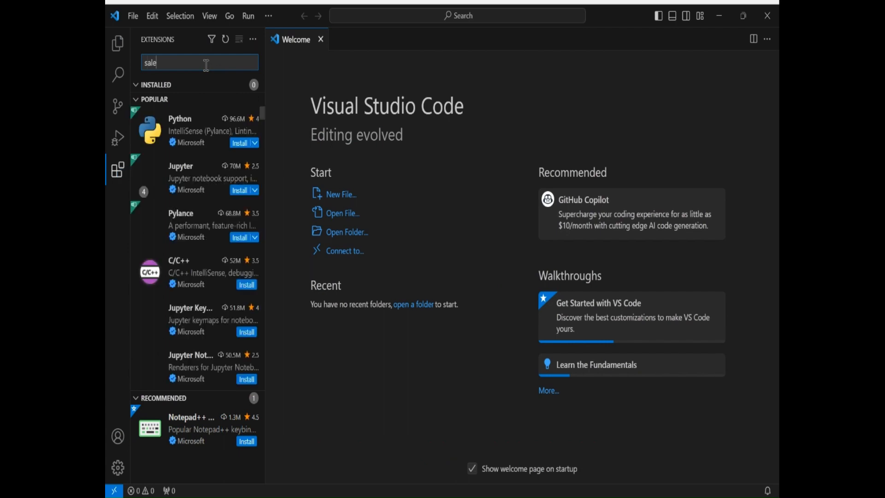
{"action": "type", "text": "sforce"}
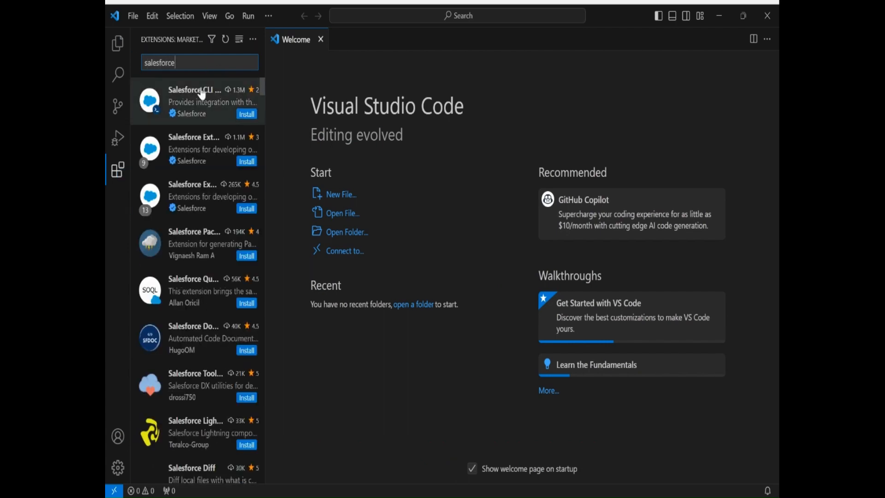
Install the Salesforce Extension Pack published by Salesforce, reviewing the extensions it includes.
{"action": "left_click", "coordinate": [202, 95]}
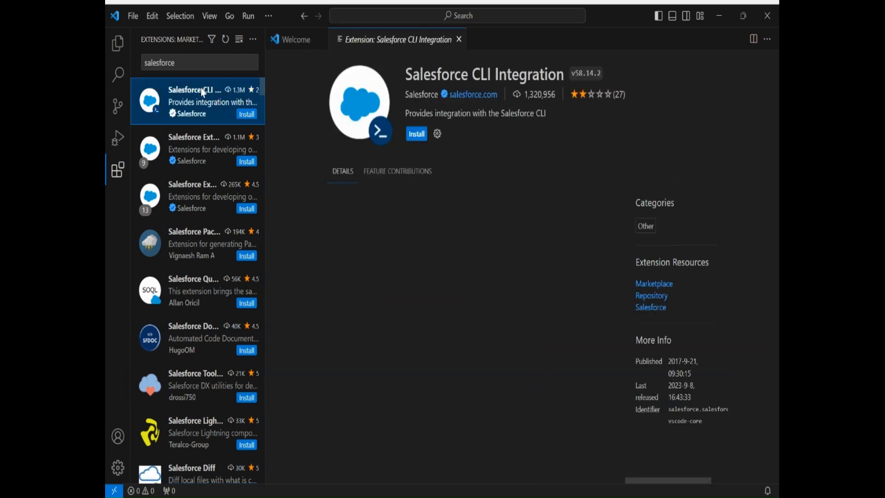
{"action": "left_click", "coordinate": [187, 148]}
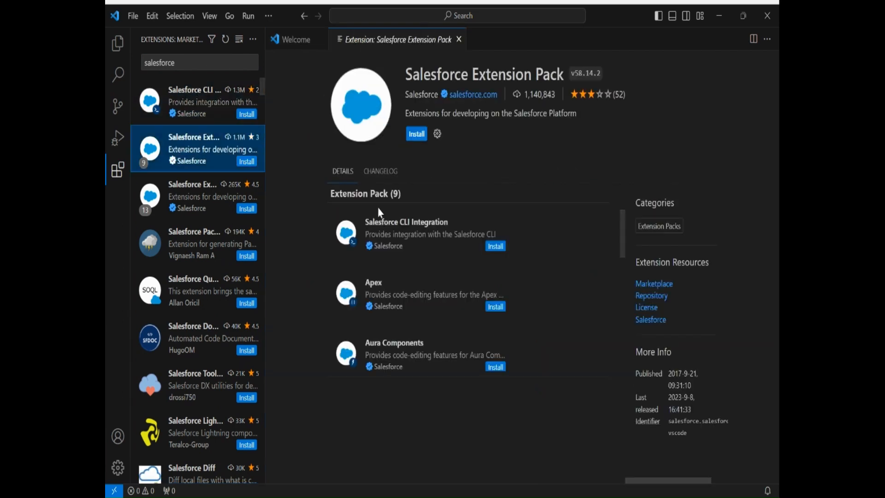
{"action": "scroll", "coordinate": [394, 251], "scroll_direction": "down", "scroll_amount": 1}
{"action": "scroll", "coordinate": [394, 251], "scroll_direction": "down", "scroll_amount": 2}
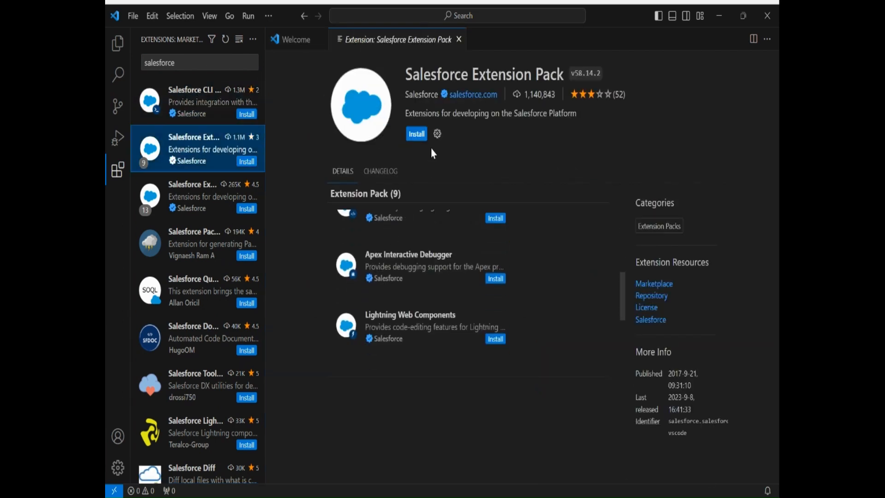
{"action": "left_click", "coordinate": [420, 135]}
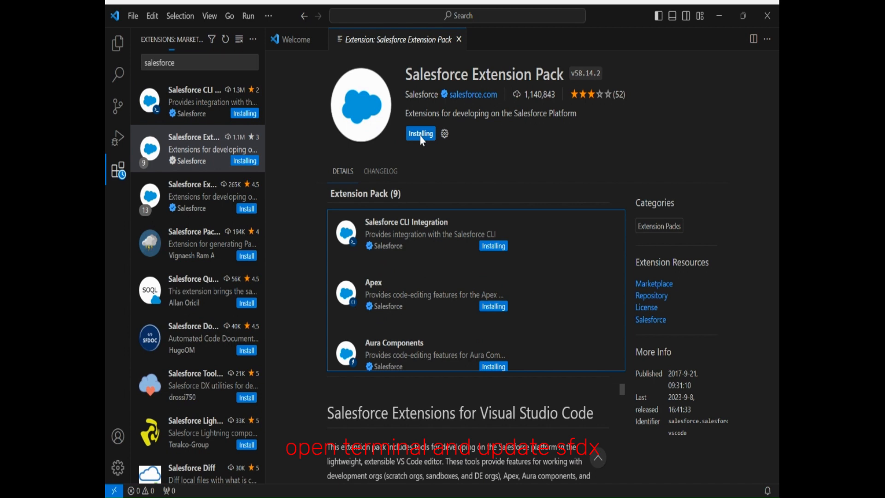
{"action": "scroll", "coordinate": [577, 269], "scroll_direction": "down", "scroll_amount": 3}
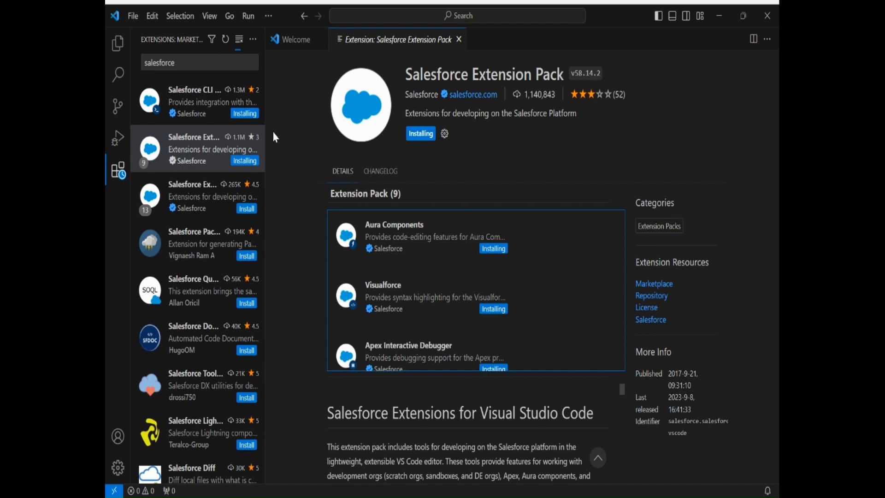
Open a new terminal and run the command "sfdx update" to update the Salesforce CLI.
{"action": "left_click", "coordinate": [271, 19]}
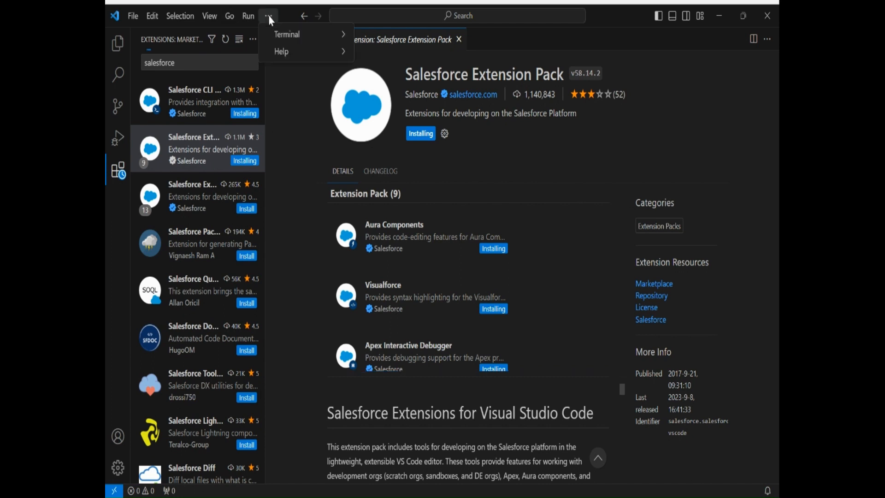
{"action": "mouse_move", "coordinate": [295, 34]}
{"action": "left_click", "coordinate": [389, 34]}
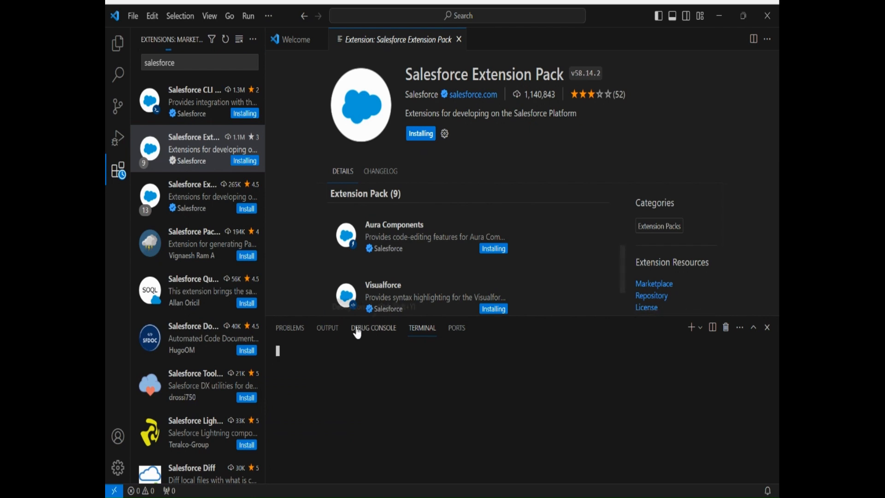
{"action": "scroll", "coordinate": [511, 222], "scroll_direction": "down", "scroll_amount": 1}
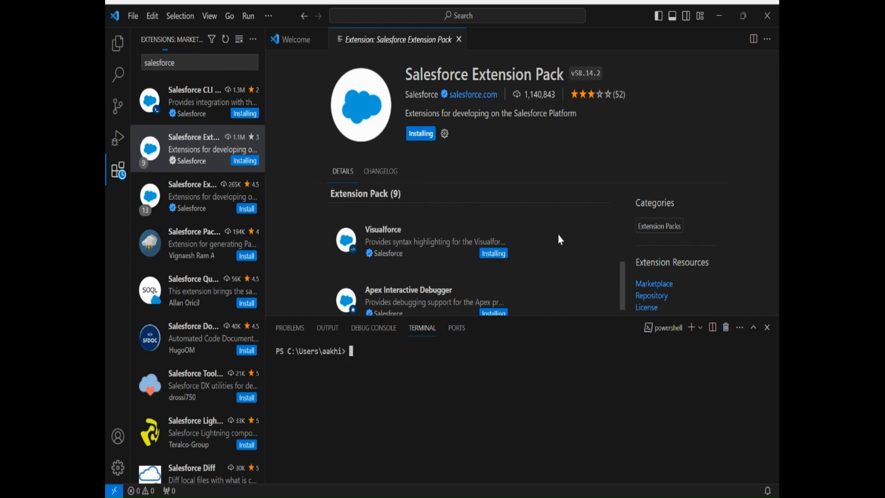
{"action": "type", "text": "sf"}
{"action": "key", "text": "BackSpace"}
{"action": "type", "text": "dx update"}
{"action": "key", "text": "Return"}
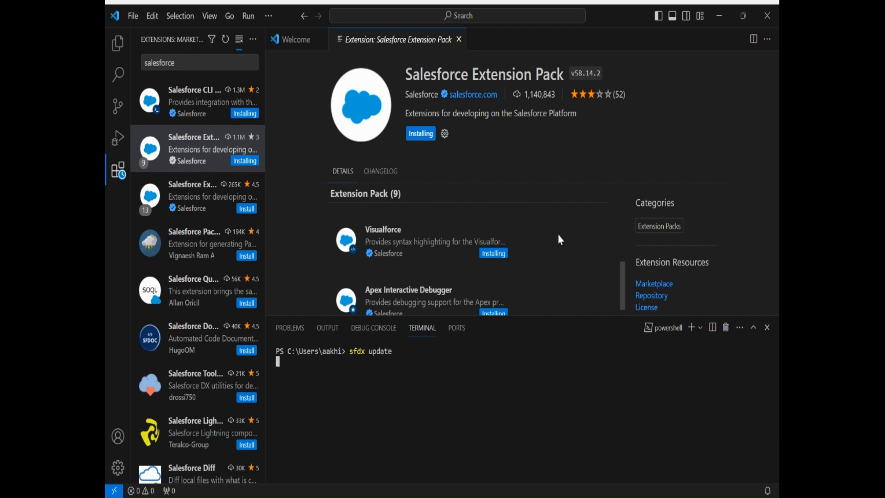